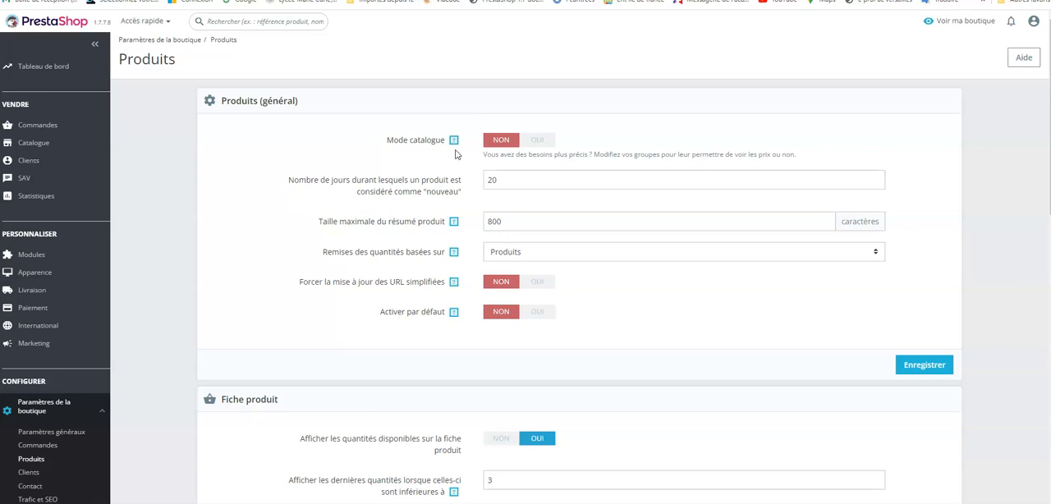
- Keep catalogue mode on NON and set the number of days a product is considered new to 15
click(499, 141)
click(503, 181)
click(502, 180)
key(BackSpace)
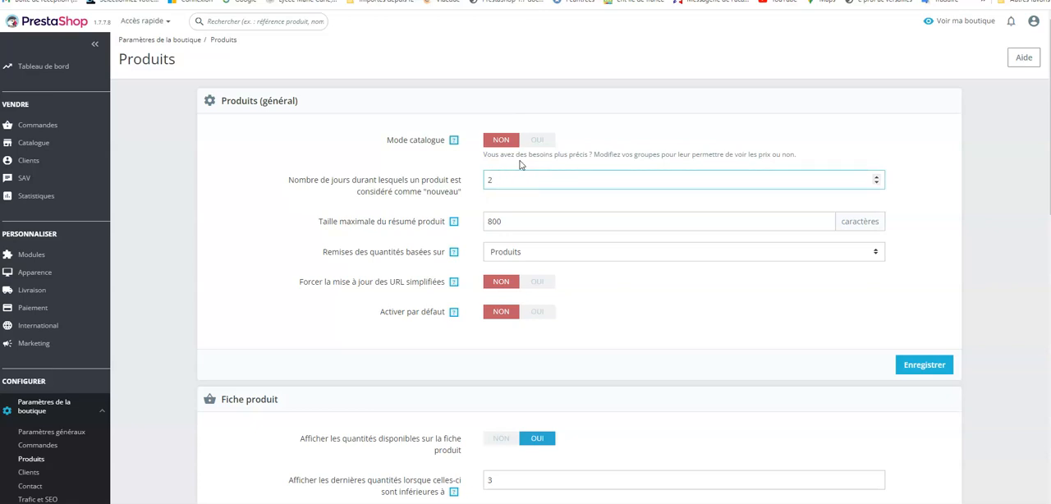
text(15)
- Keep quantity discounts based on Produits and default activation on NON, and save the general product settings
click(875, 253)
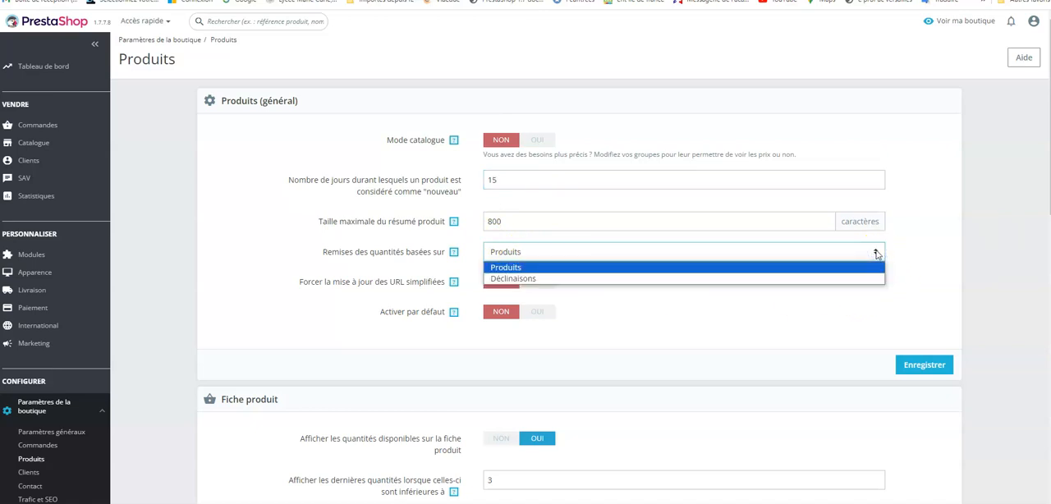
click(842, 309)
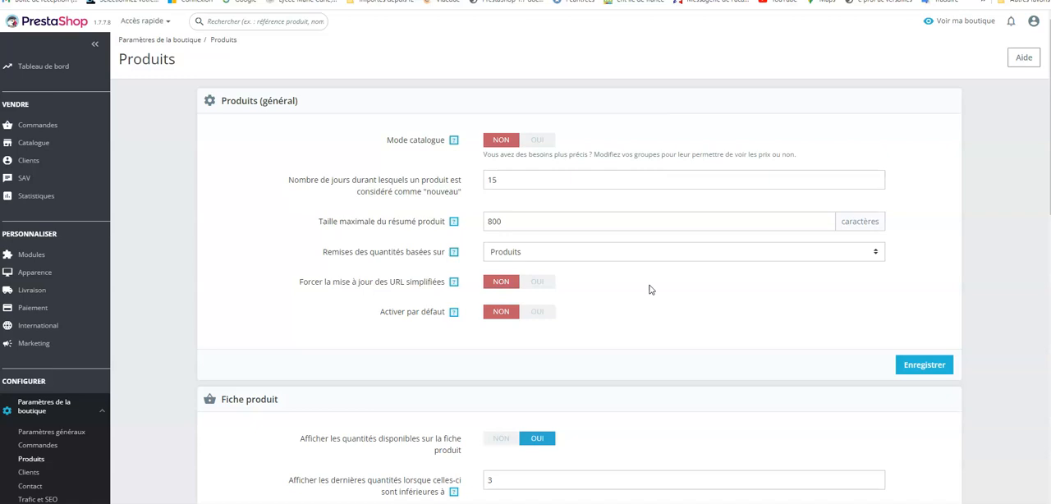
click(876, 251)
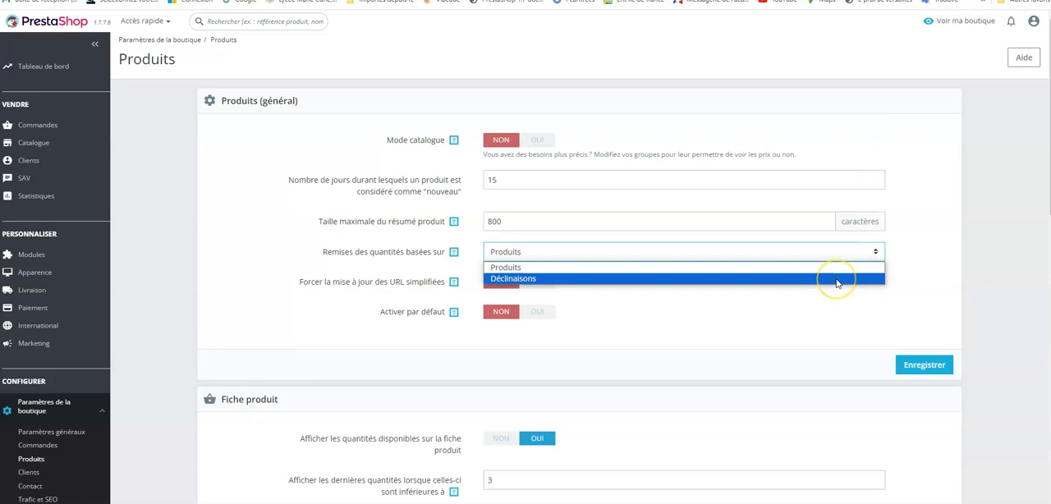
click(612, 322)
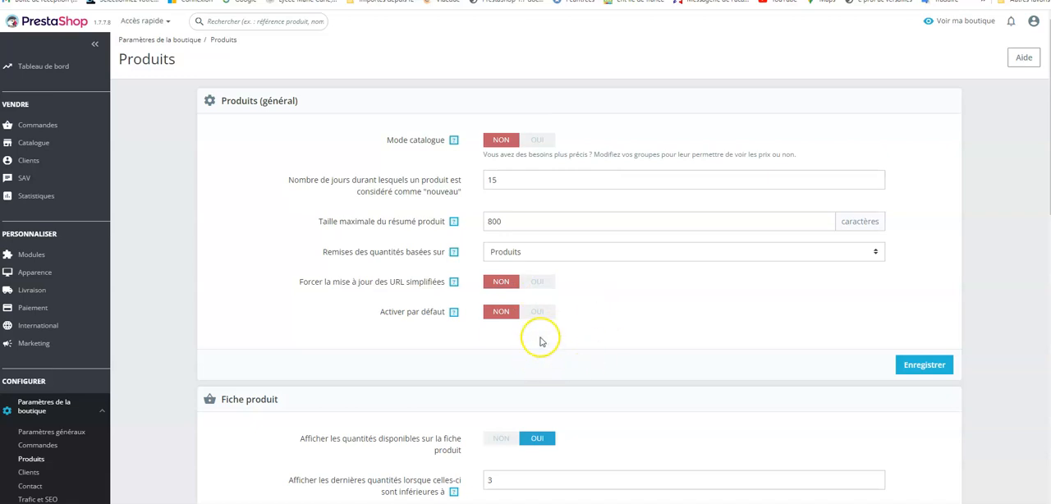
click(499, 316)
click(498, 317)
click(921, 368)
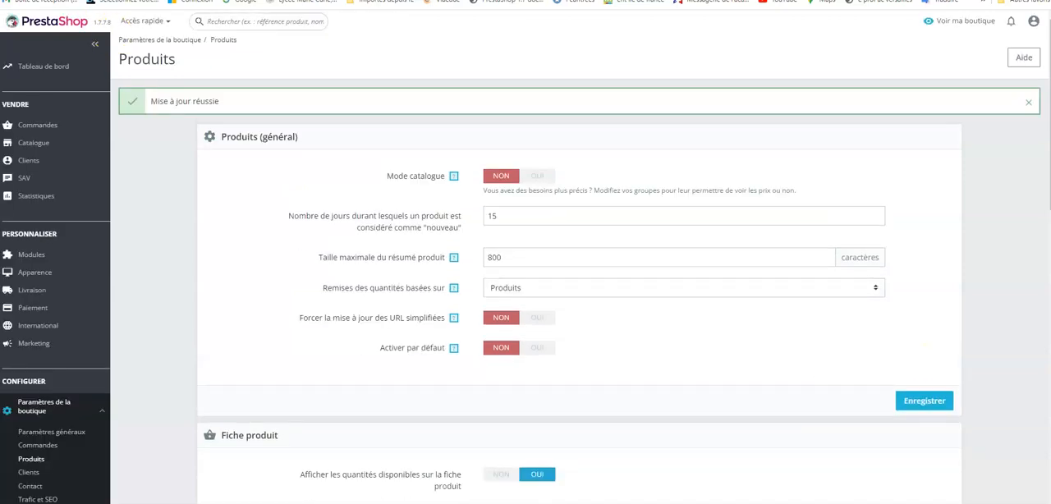
- Save the Fiche produit settings with their existing values
scroll(985, 455, down, 4)
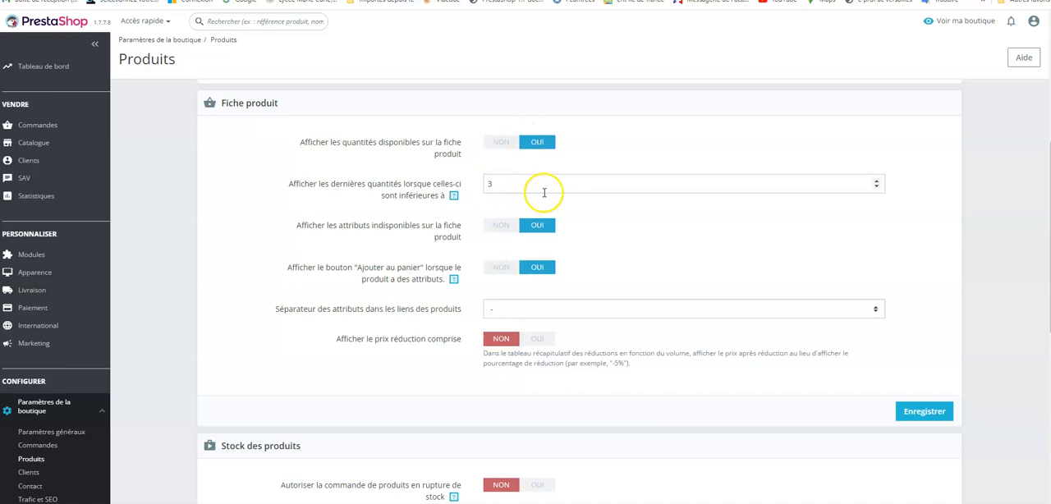
click(928, 416)
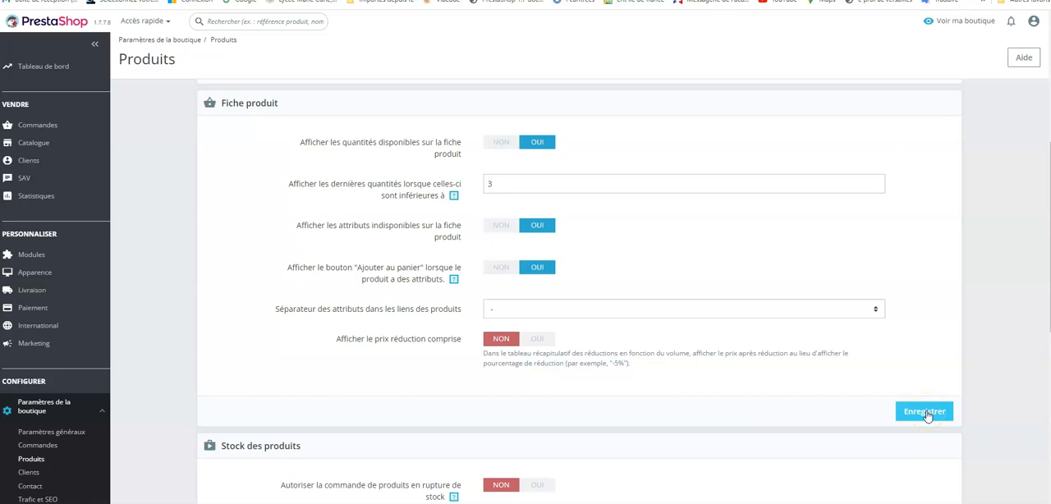
click(928, 415)
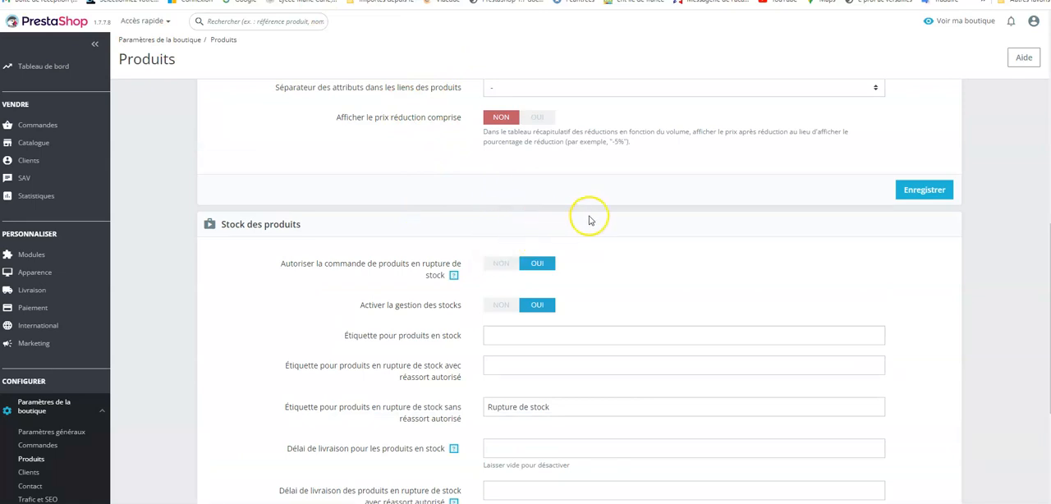
- Set both ordering of out-of-stock products and stock management to OUI in the Stock des produits section
scroll(654, 213, down, 1)
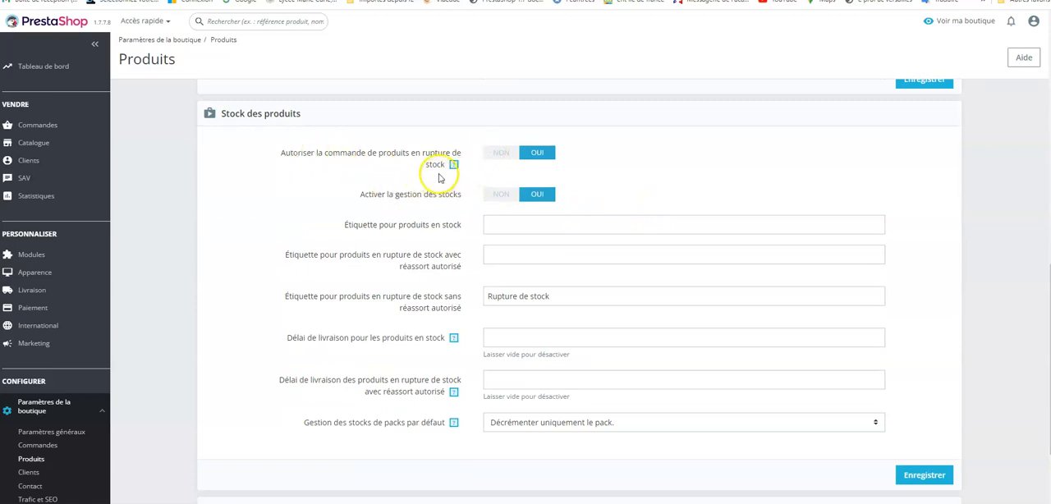
click(538, 155)
click(539, 198)
- Set the label for in-stock products to "Produit disponible"
click(505, 225)
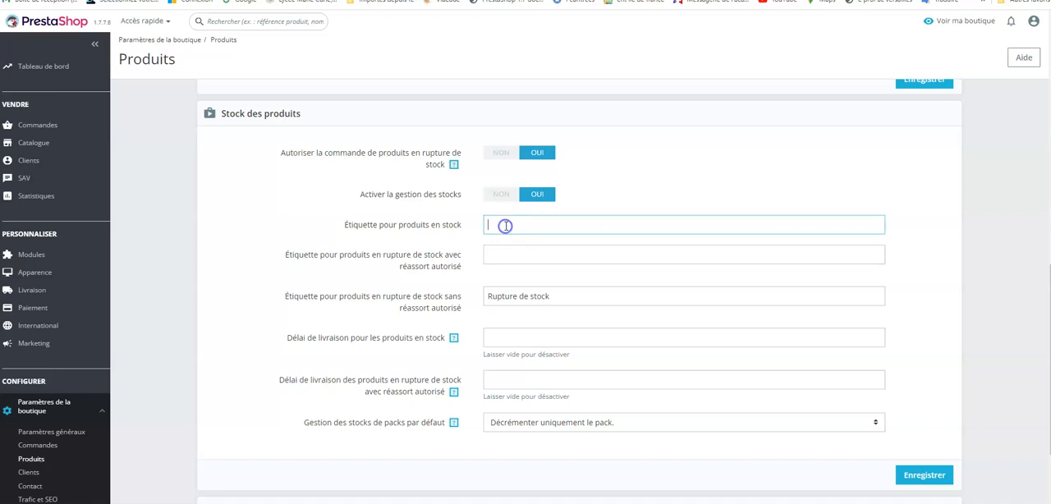
text(Produit disponible)
- Set the label for out-of-stock products with restocking allowed to "Rupture de stock. Veuillez nous contacter au", the shop's phone number, and "pour plus d'informations."
click(498, 255)
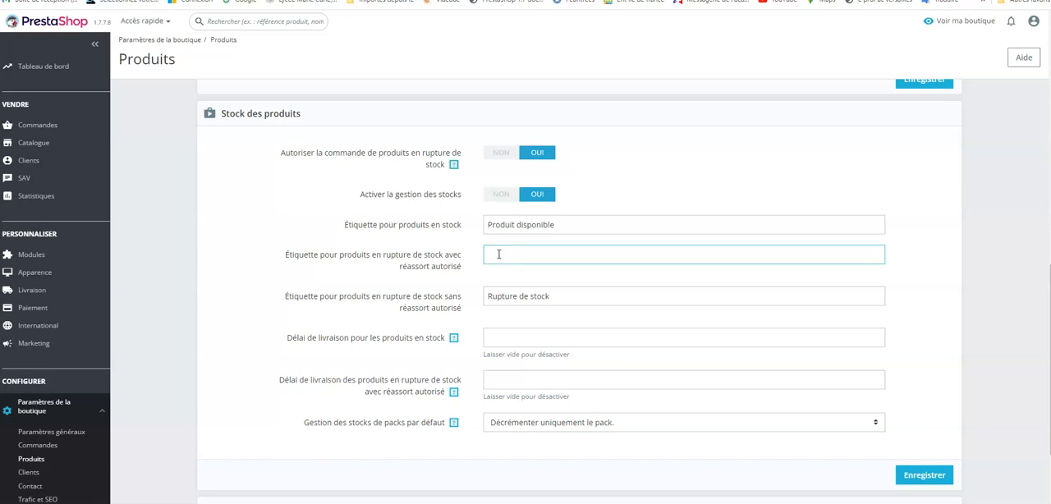
text(Rupture de stock.Veuillez )
text(oontacter)
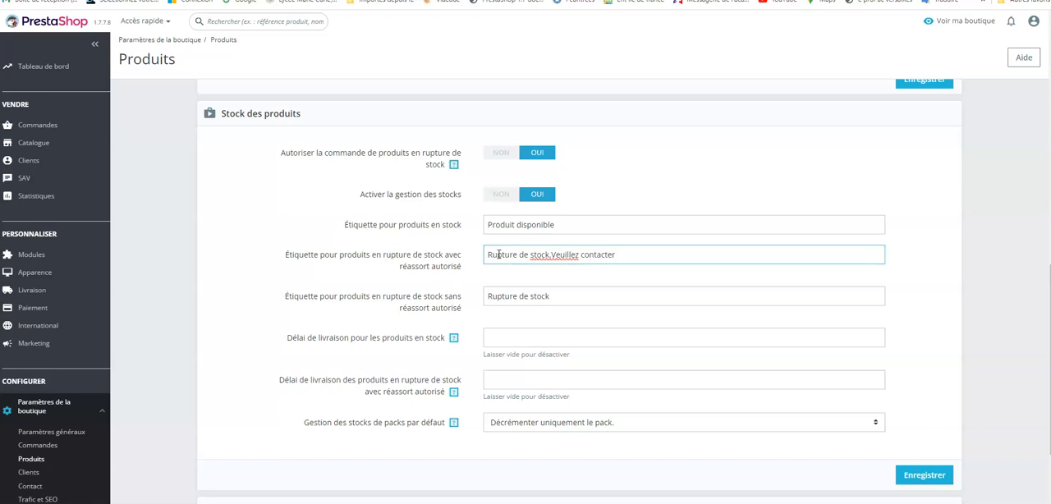
key(BackSpace)
key(BackSpace)
key(BackSpace)
key(BackSpace)
key(BackSpace)
key(BackSpace)
key(BackSpace)
key(BackSpace)
key(BackSpace)
key(BackSpace)
text(pour plus d'informations.)
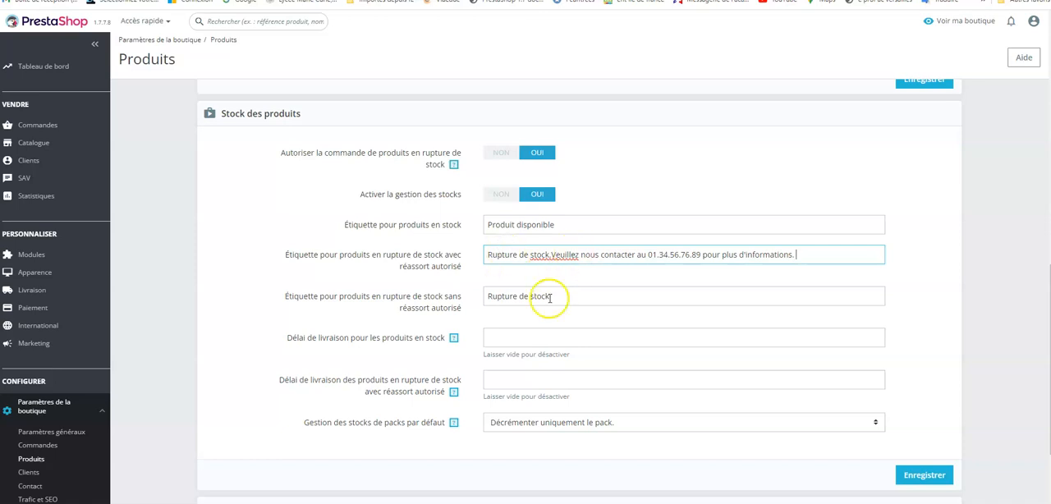
click(552, 254)
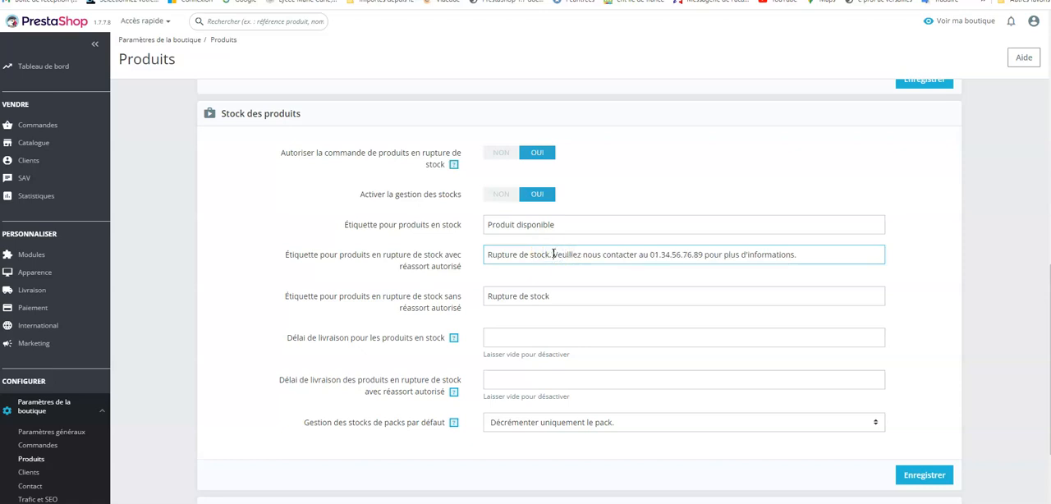
click(272, 170)
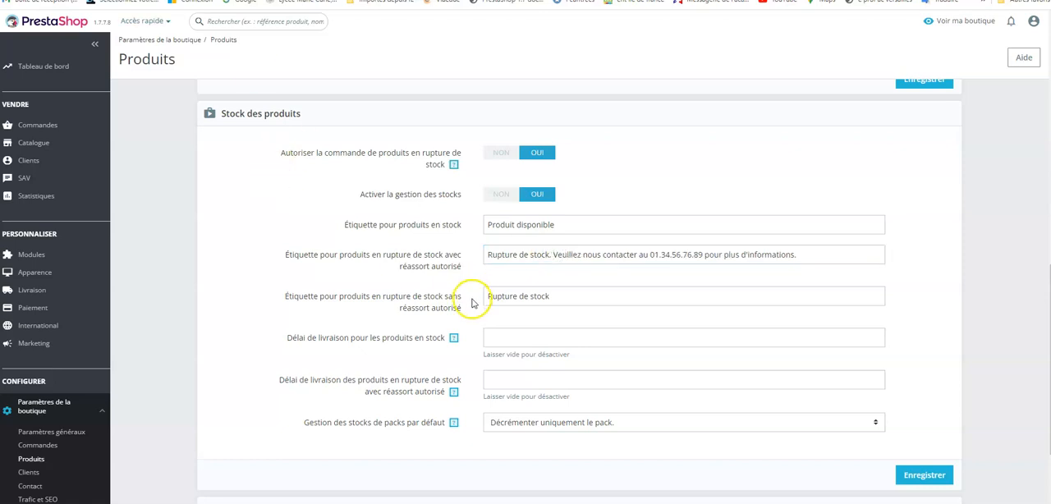
- Set the delivery time for in-stock products to "livraison sous 3-4 jours"
click(500, 335)
text(livraison sous )
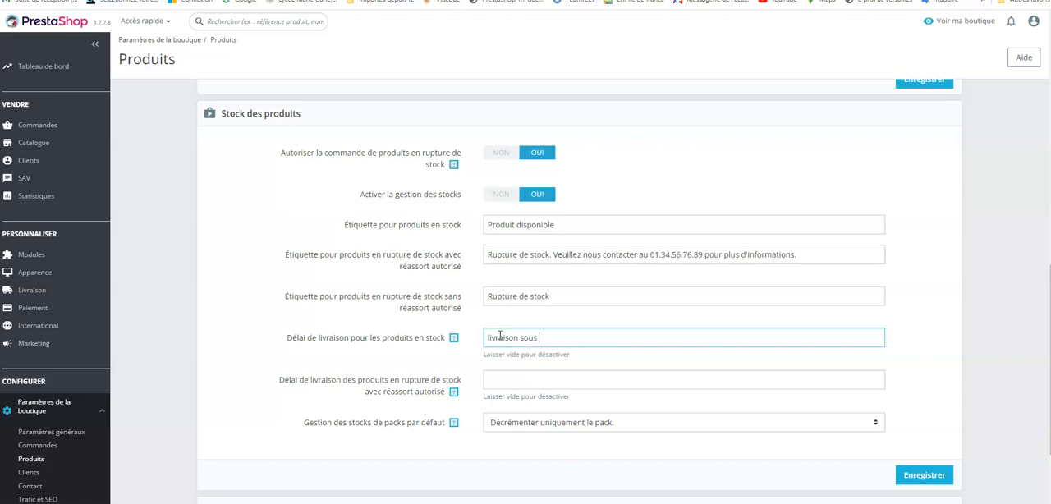
text(3-4 jours)
- Keep default pack stock management on "Décrémenter uniquement le pack." and save the product stock settings
click(876, 425)
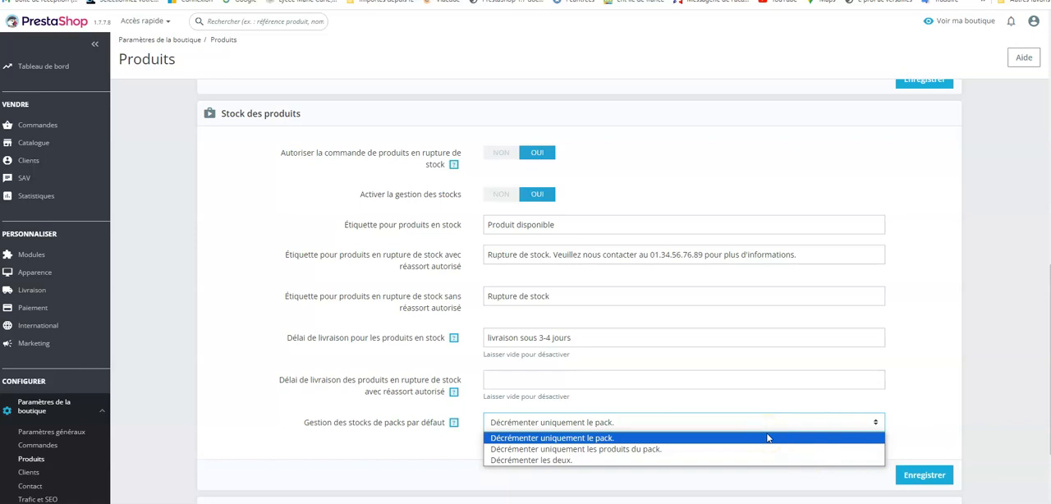
click(933, 401)
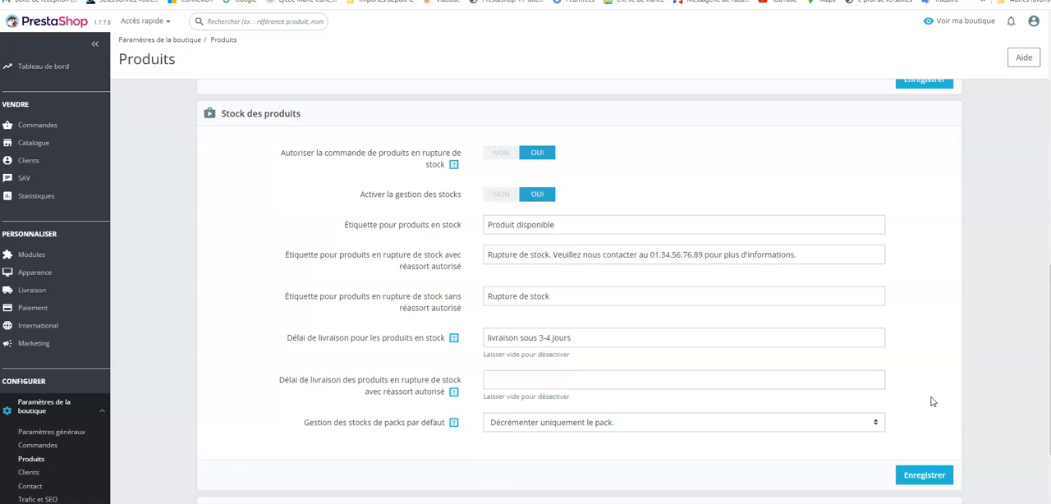
click(921, 478)
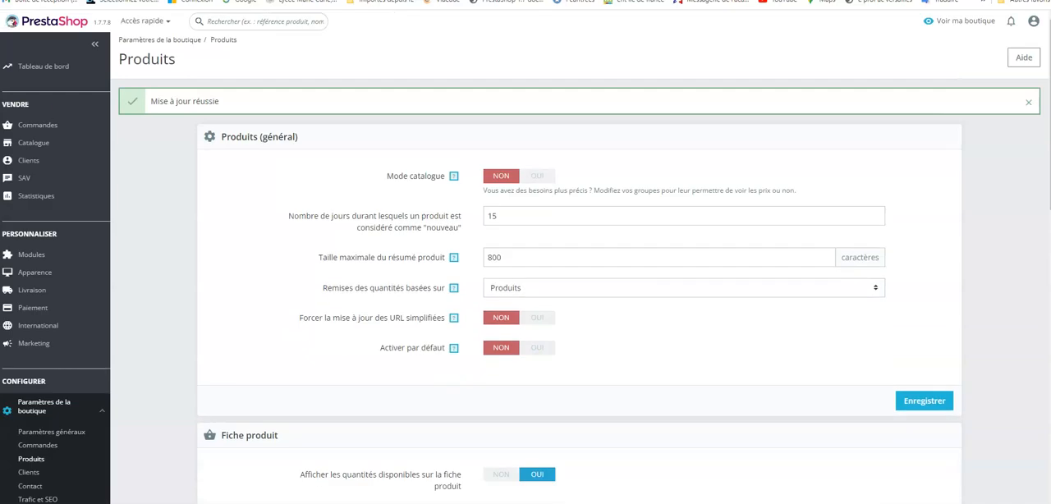
- Set the default product sorting in the Pagination section to Prix du produit
scroll(648, 331, down, 2)
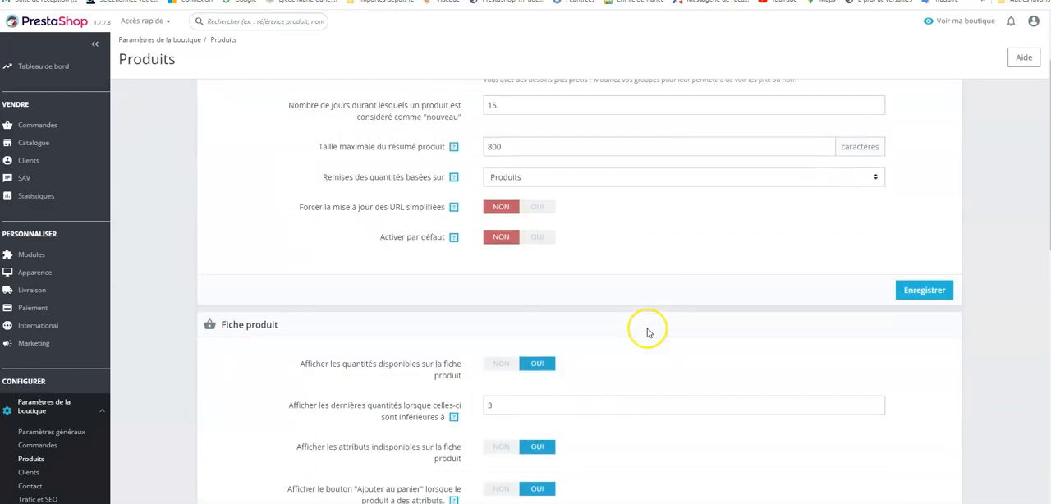
scroll(647, 332, down, 2)
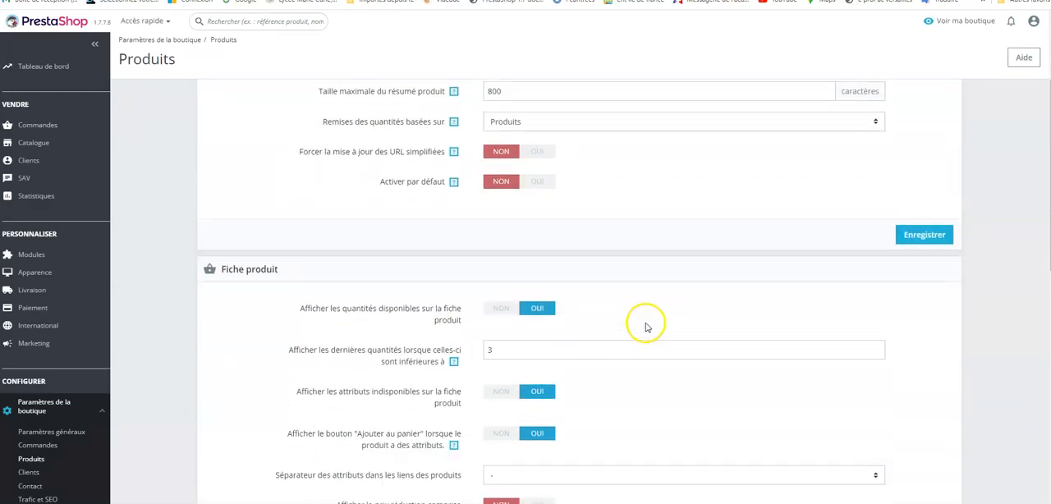
scroll(645, 327, down, 2)
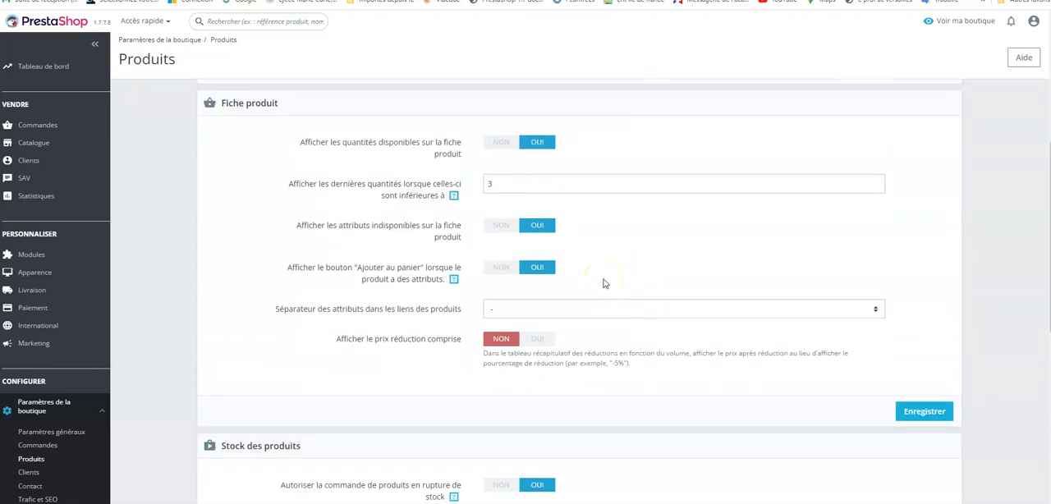
scroll(604, 283, down, 3)
scroll(604, 282, down, 4)
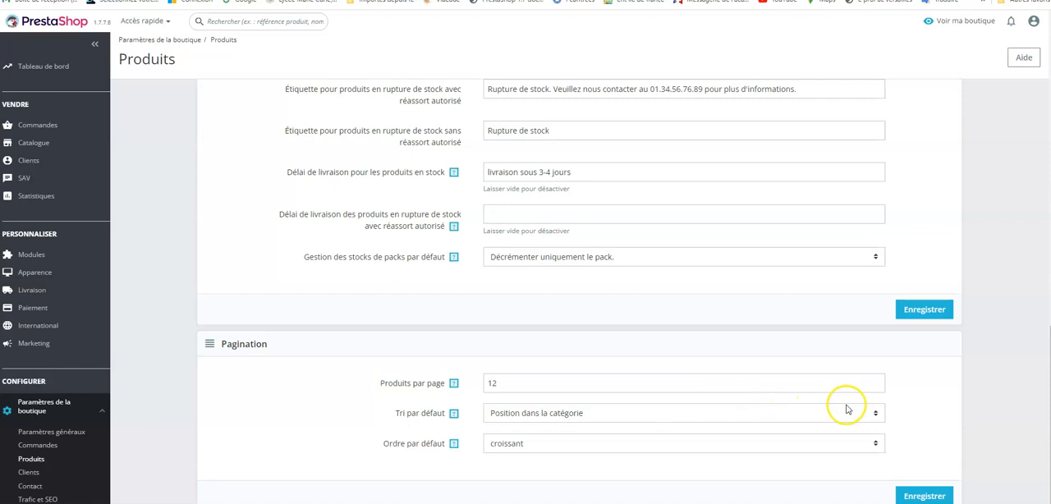
click(877, 413)
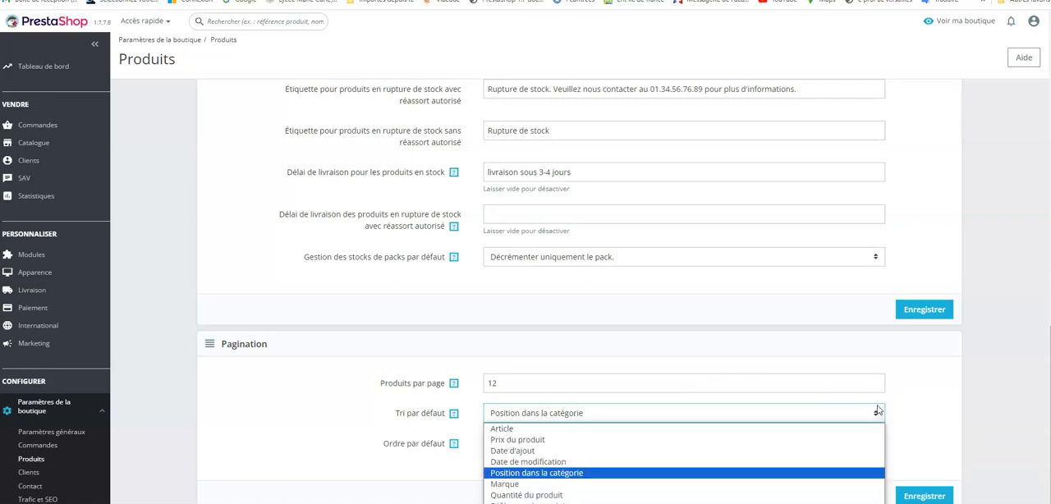
click(543, 441)
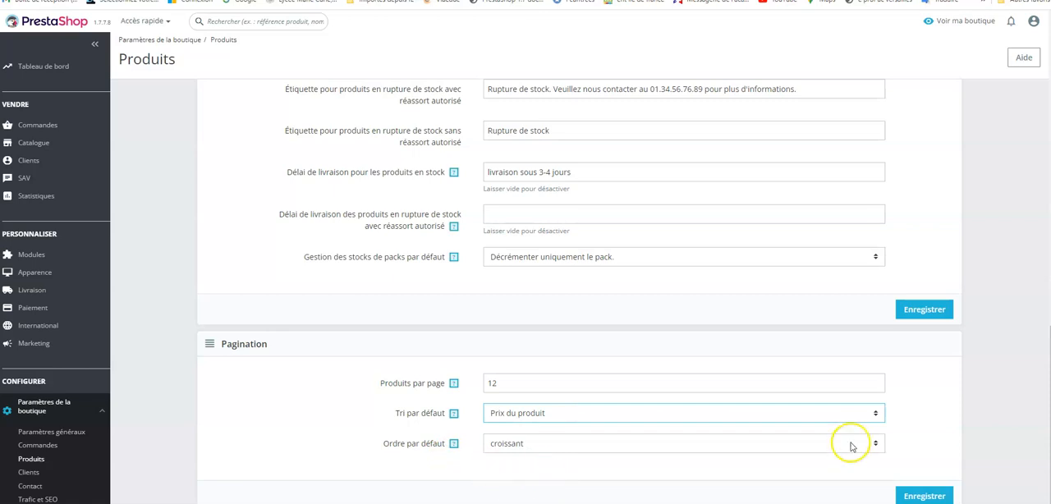
- Set the default sort order to croissant and save the pagination settings
click(876, 444)
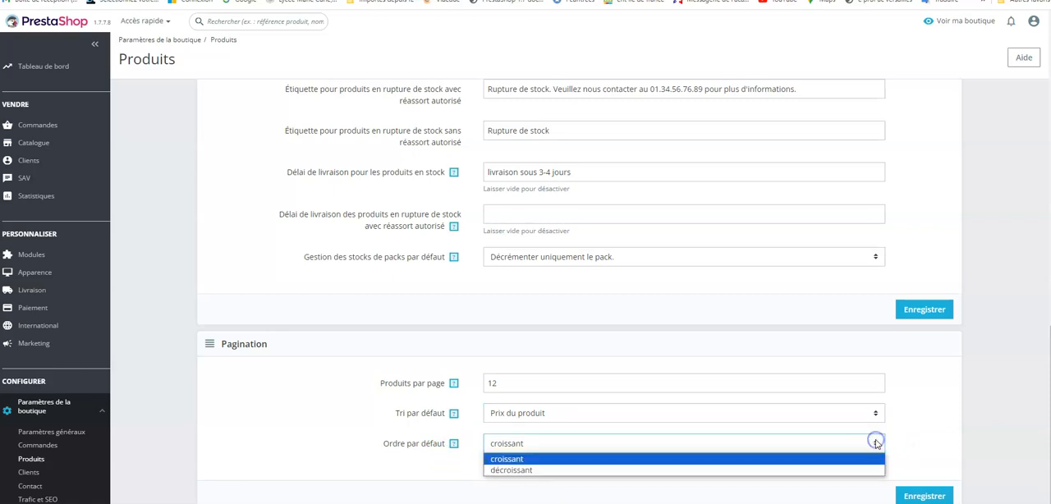
click(859, 462)
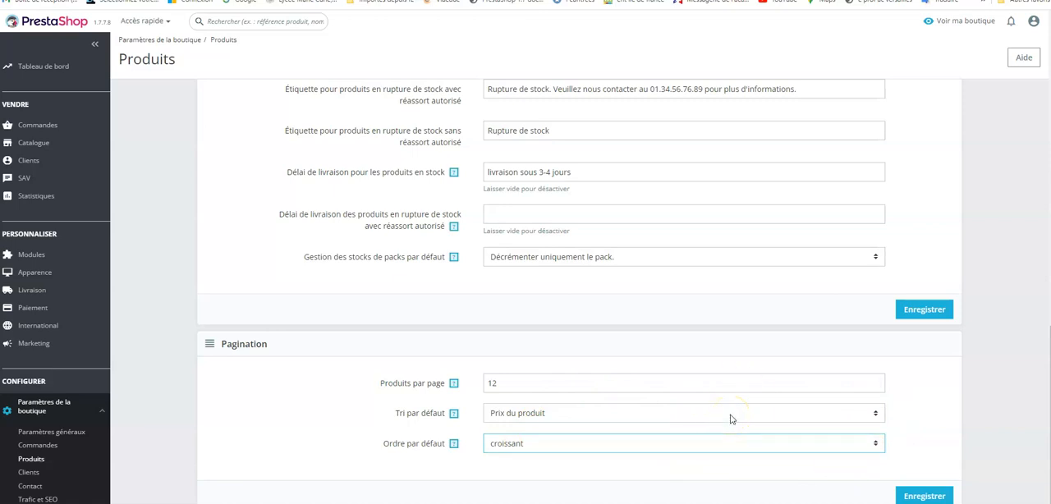
click(933, 496)
click(933, 496)
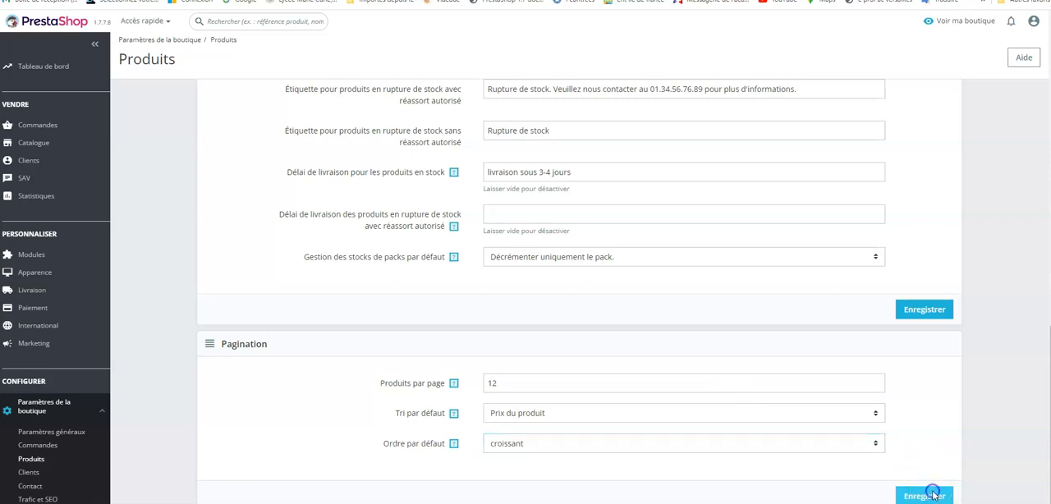